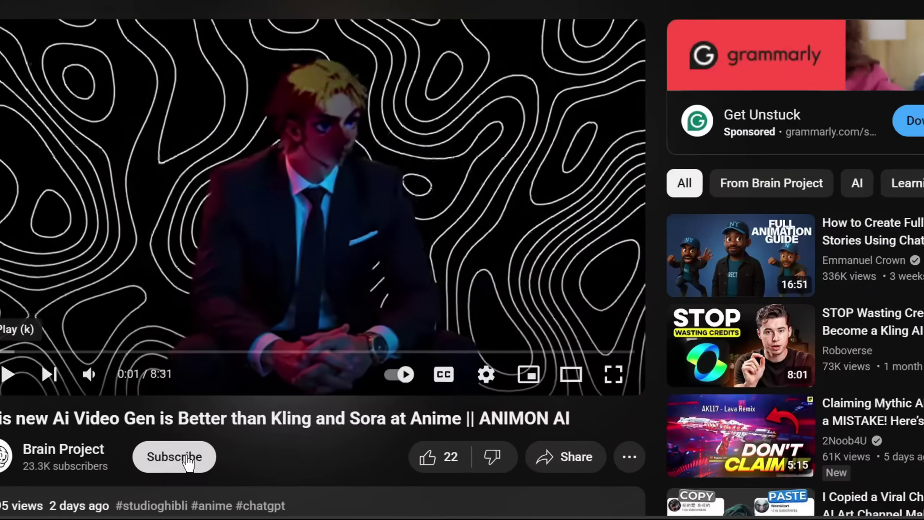
Step: Give the anime AI video generator walkthrough a thumbs-up and subscribe to its channel
left_click(427, 457)
left_click(174, 457)
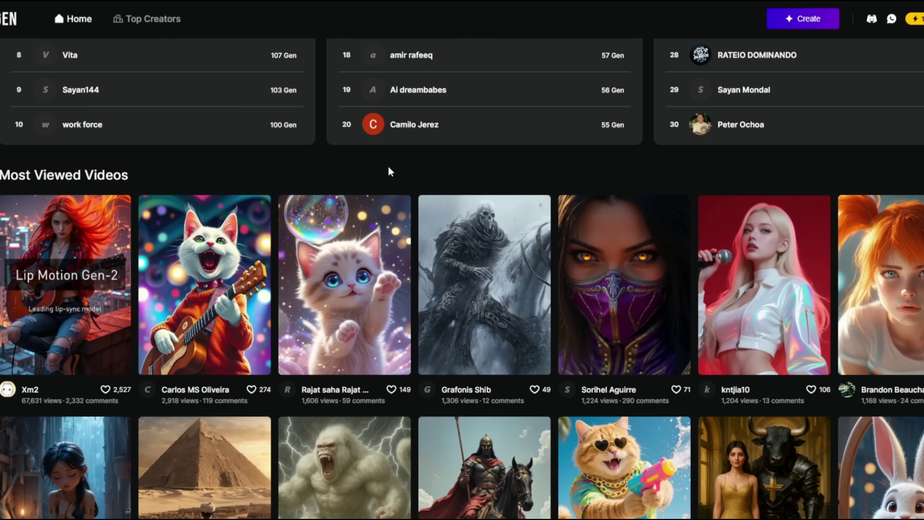
Step: Open the soap-bubble kitten post, then watch the water-gun cat video fullscreen
left_click(339, 291)
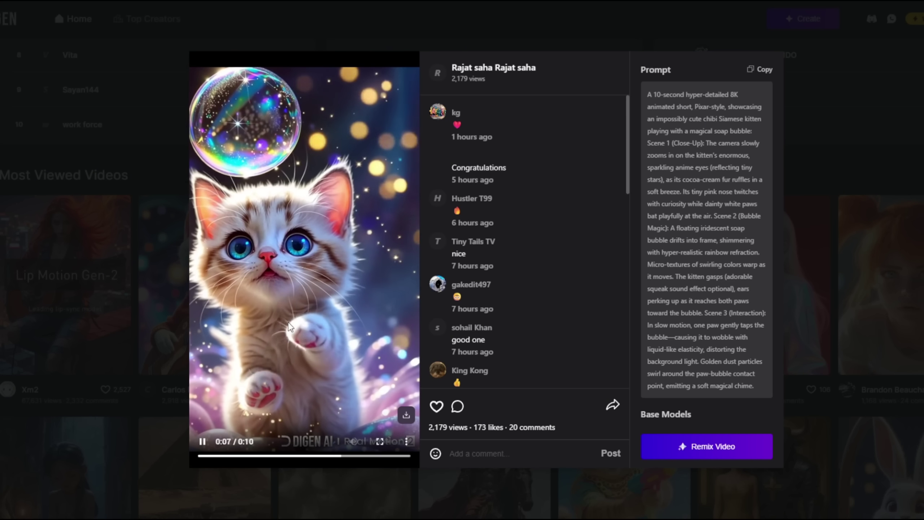
left_click(912, 329)
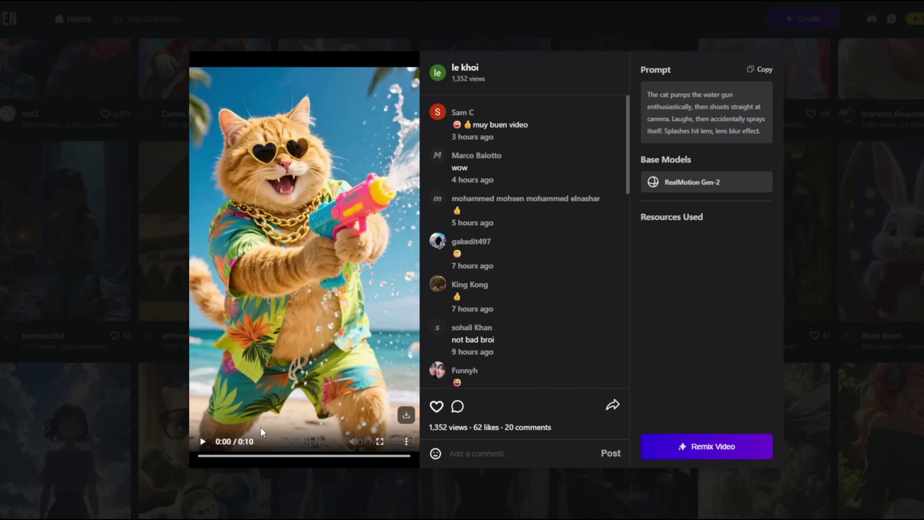
left_click(380, 441)
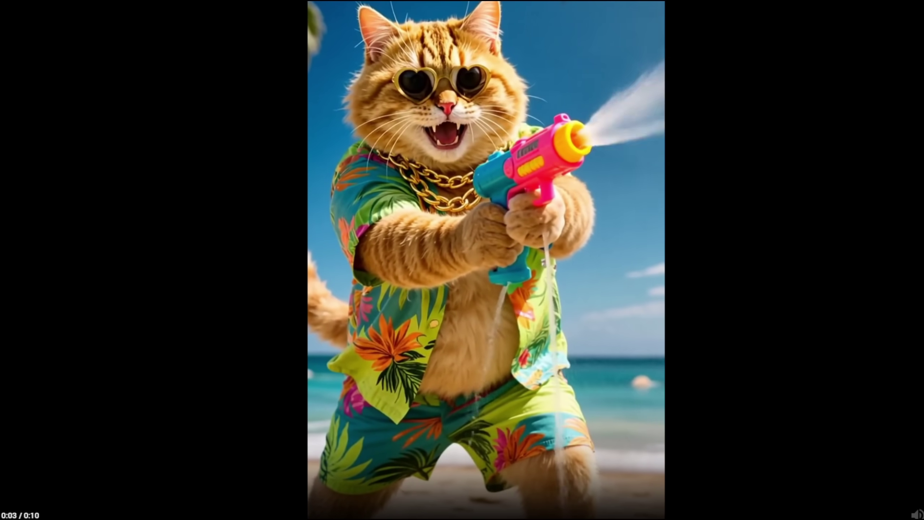
key("Escape")
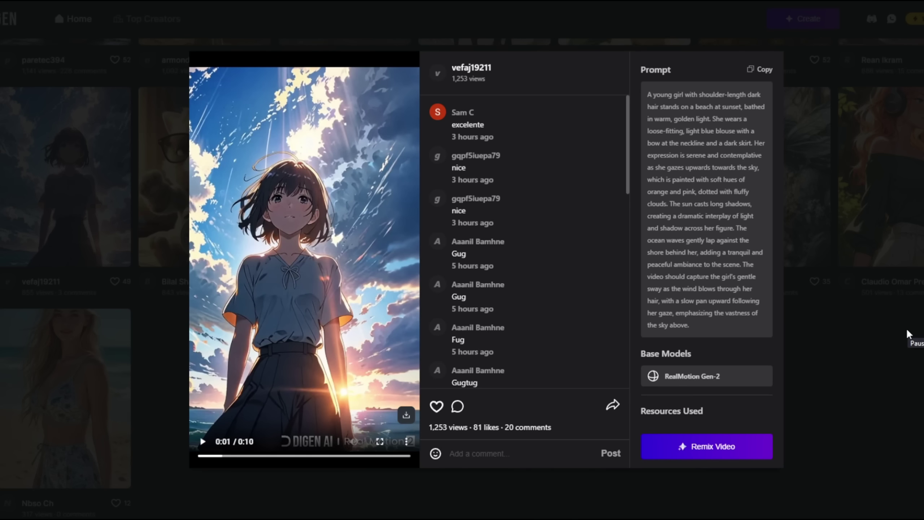
Step: Watch the beach girl video fullscreen, then play the skiing prairie dog clip fullscreen from the start
left_click(380, 441)
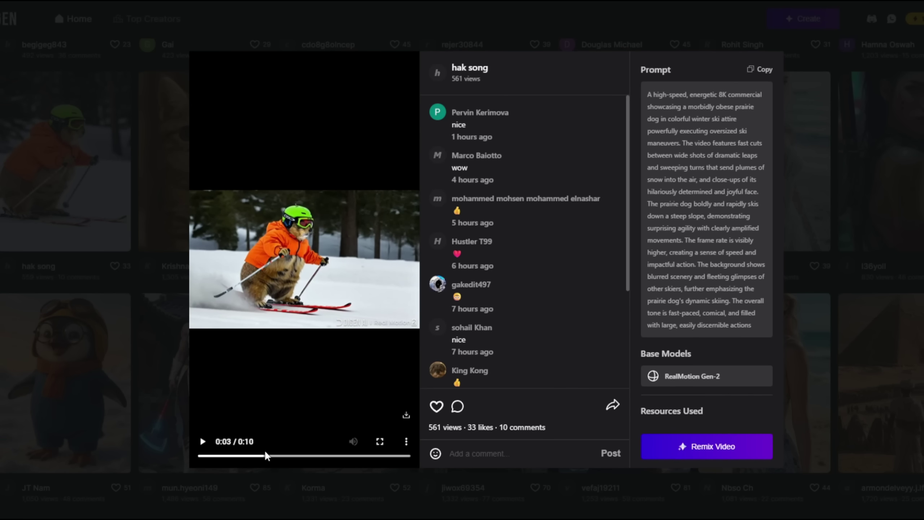
left_click_drag(261, 455, 201, 456)
left_click(379, 441)
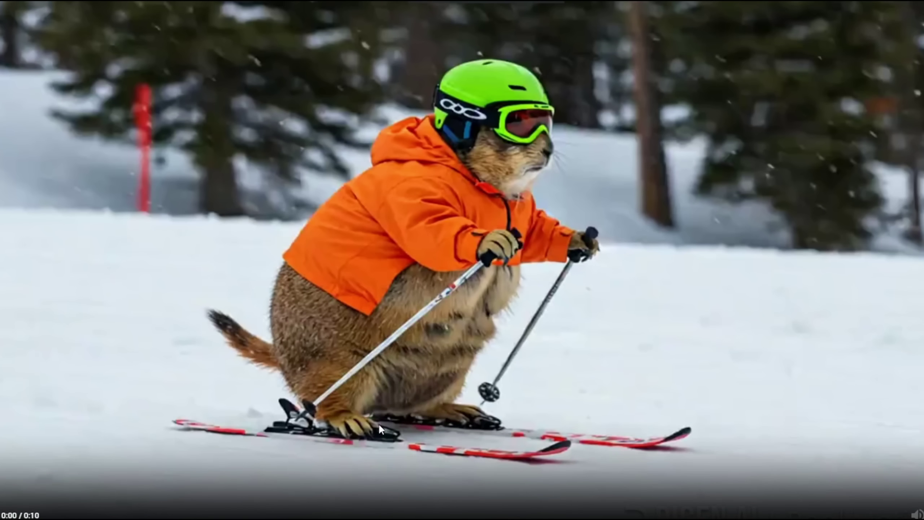
key("space")
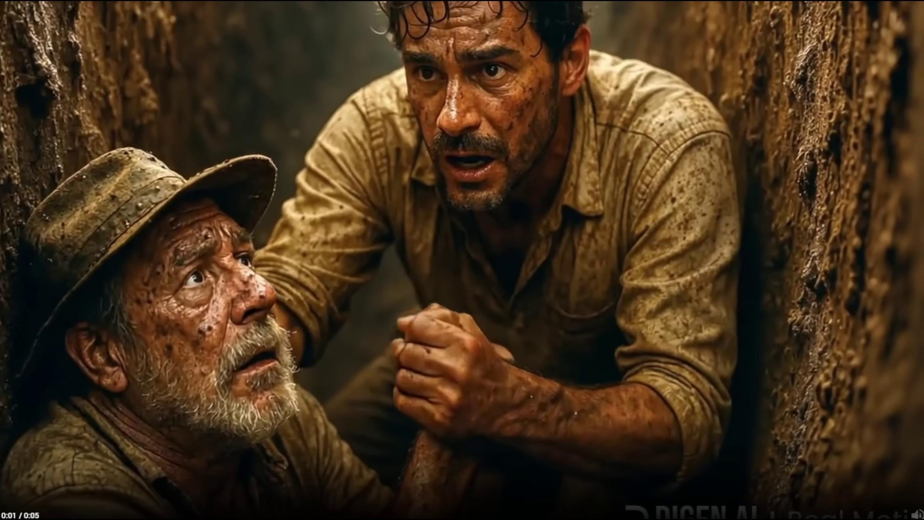
key("Escape")
Step: Close the video post and go to the Real Motion 2.0 creation page
left_click(871, 328)
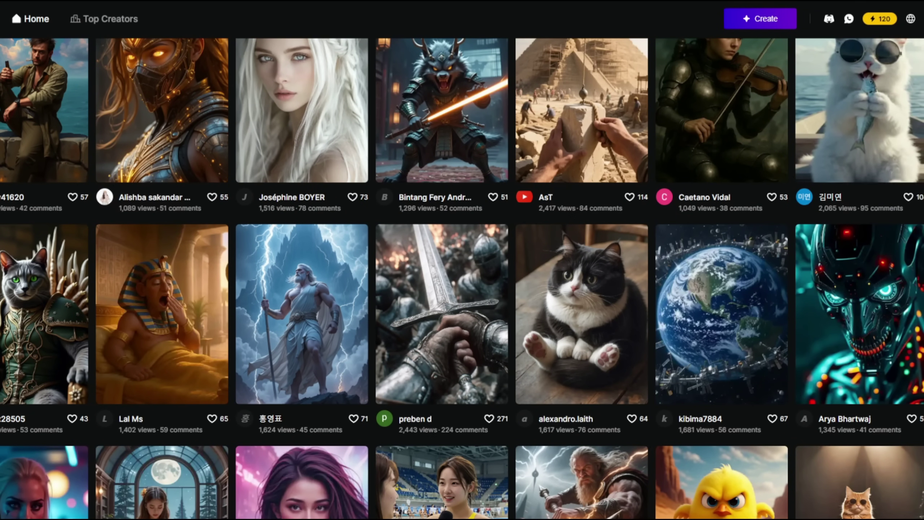
mouse_move(921, 18)
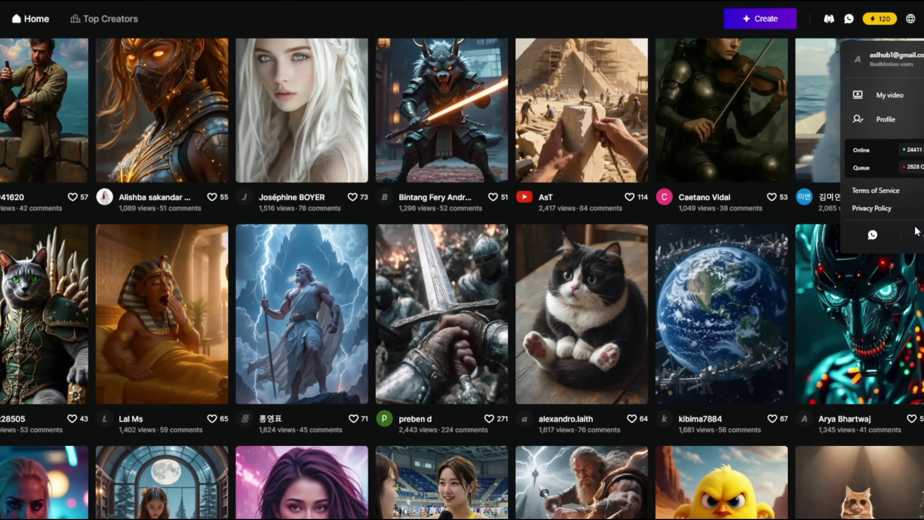
left_click(757, 20)
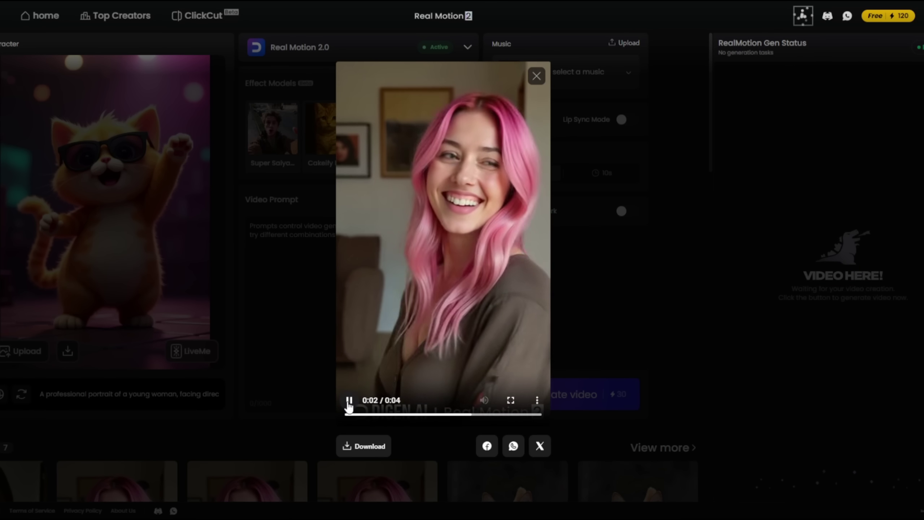
Step: Replay the pink-haired woman and running dog sample clips, then close the preview
left_click(349, 401)
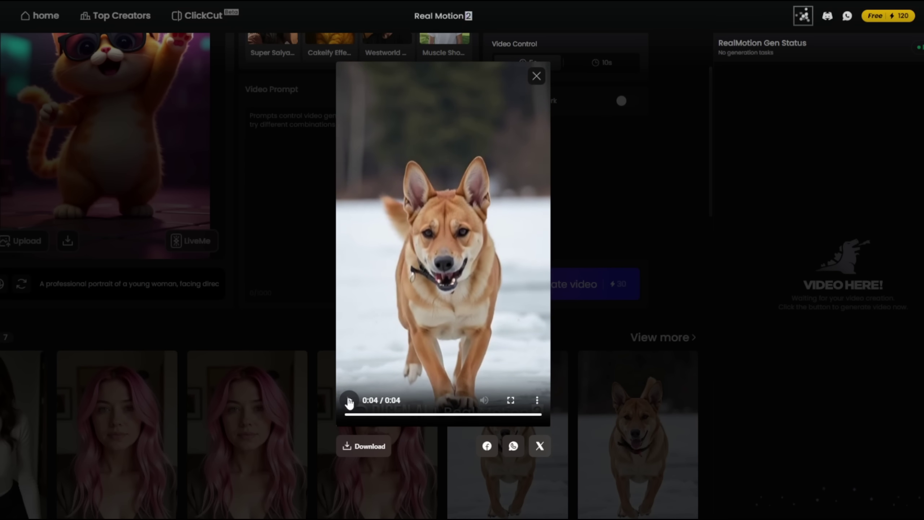
left_click(350, 401)
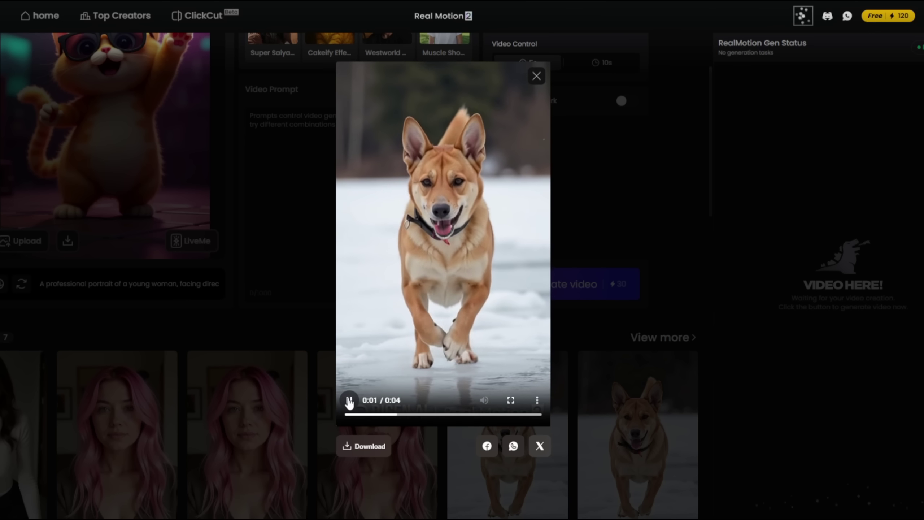
left_click(350, 400)
left_click(283, 333)
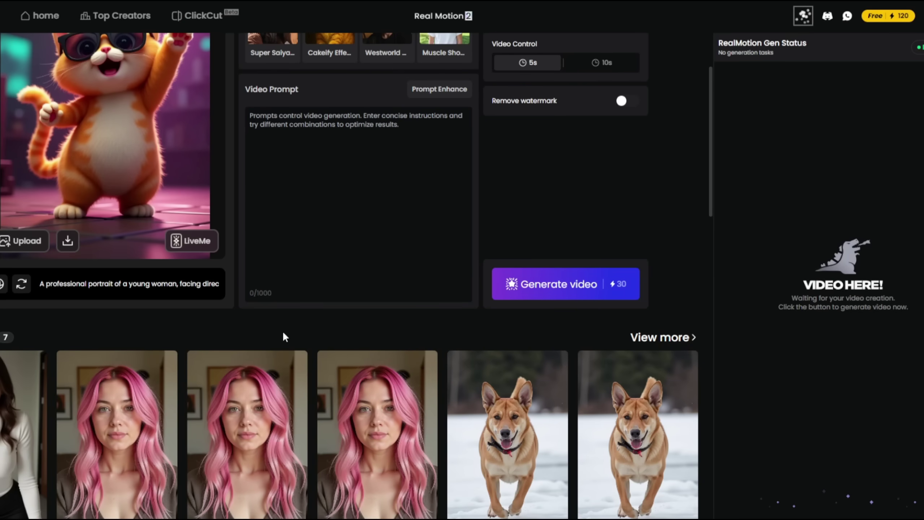
scroll(280, 335, "up", 3)
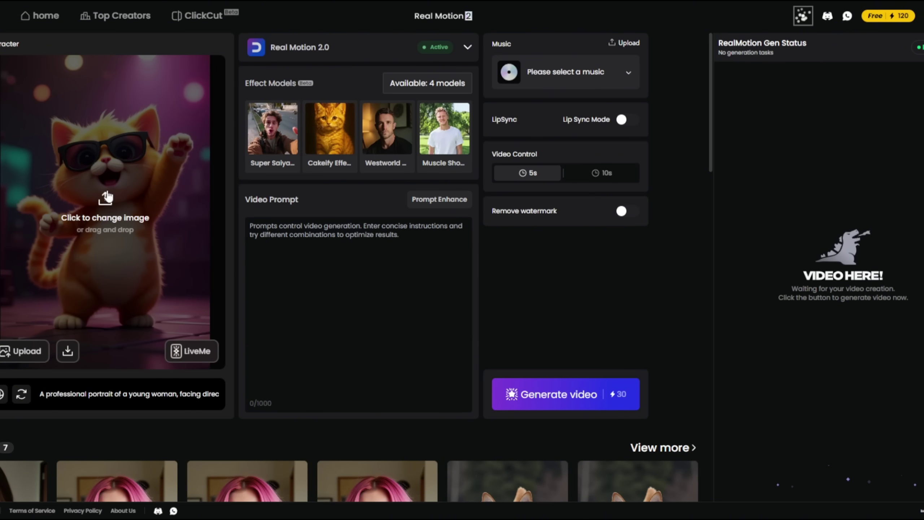
Step: Generate a 5s video with the prompt 'a cat smiling and dancing, shaking his hips'
left_click(131, 395)
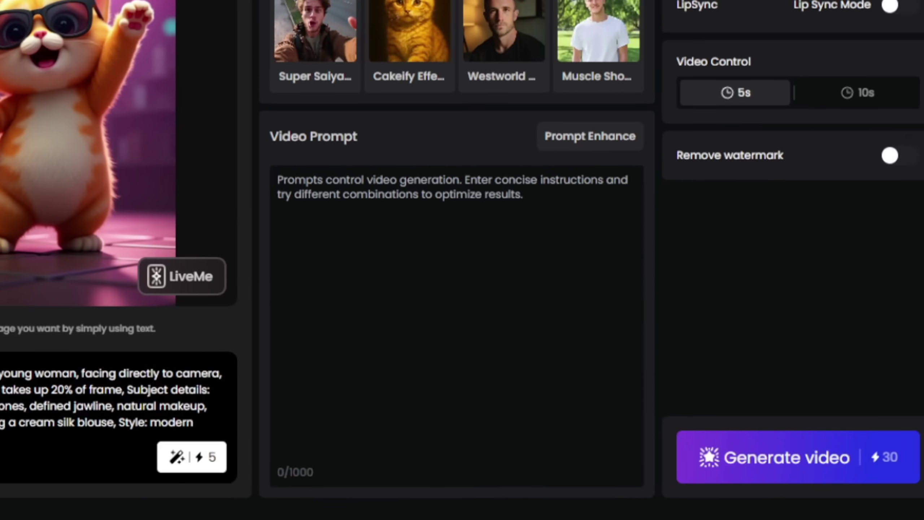
type("a cat smiling and dancing")
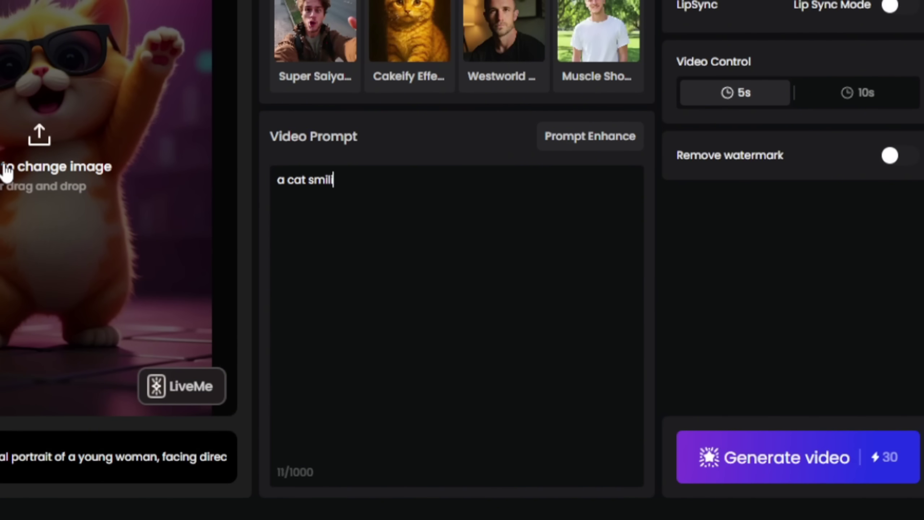
type(", shaking his hips")
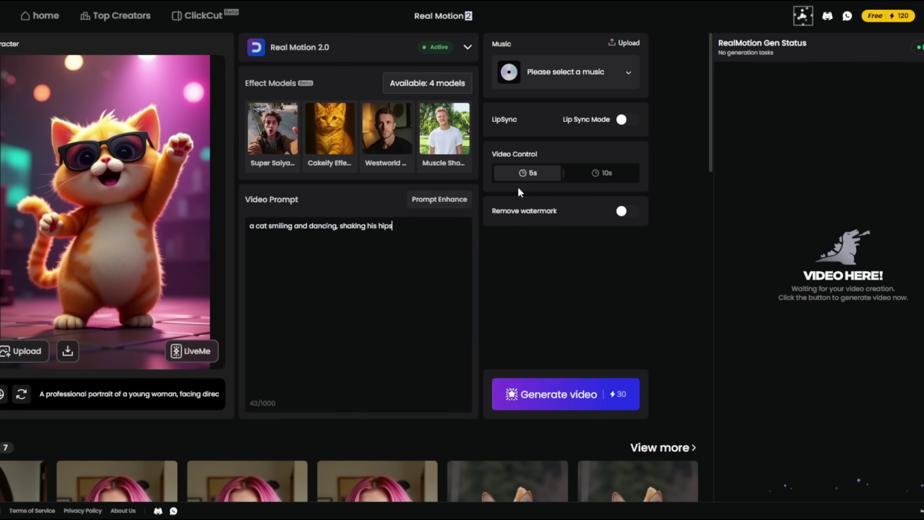
left_click(613, 174)
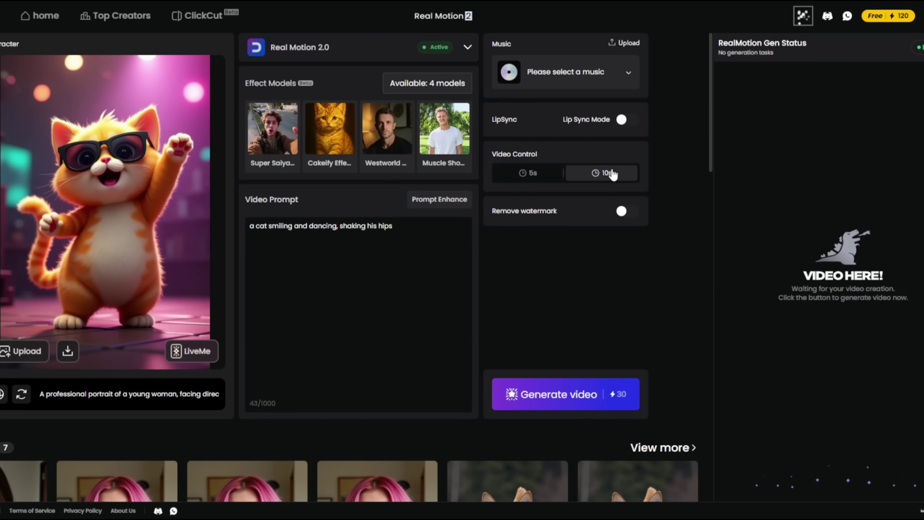
left_click(524, 174)
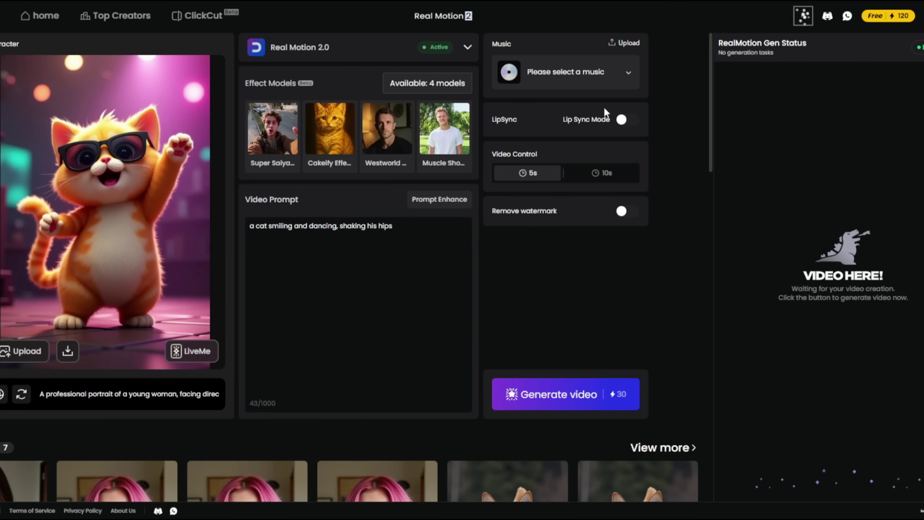
scroll(533, 261, "down", 3)
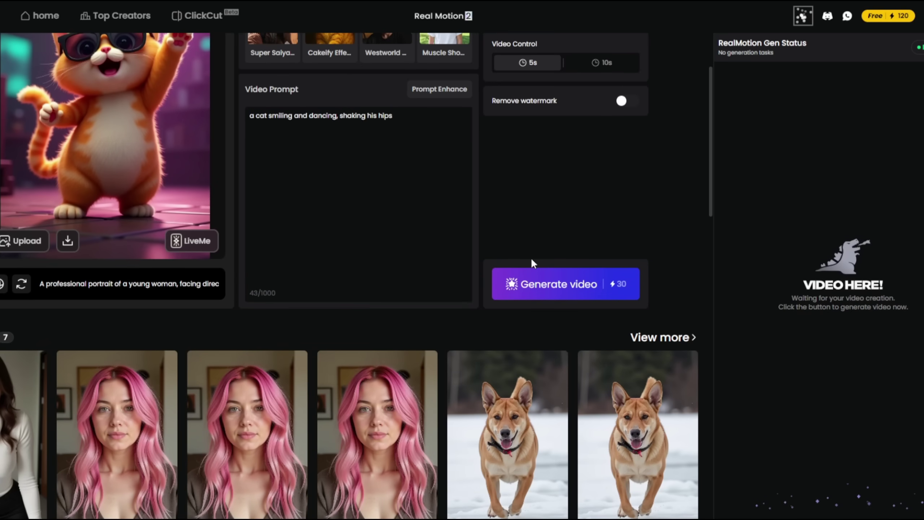
scroll(541, 294, "up", 3)
left_click(572, 394)
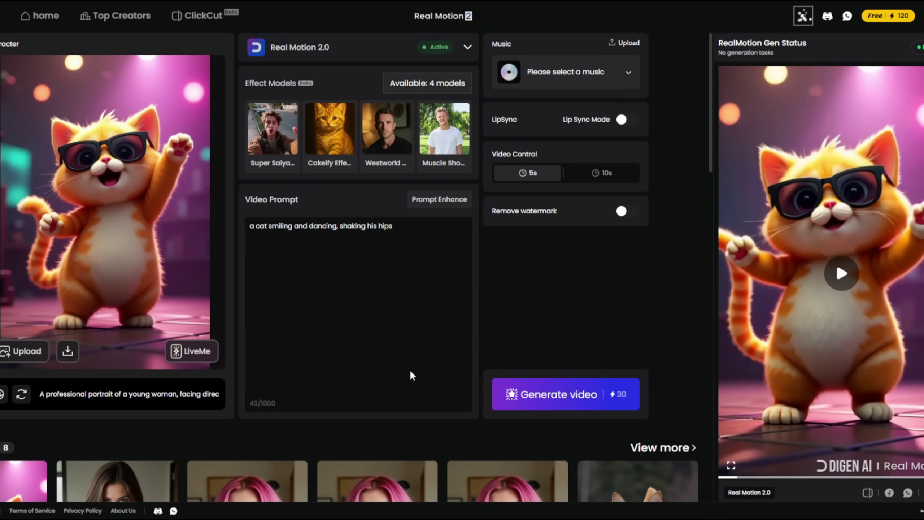
left_click(16, 482)
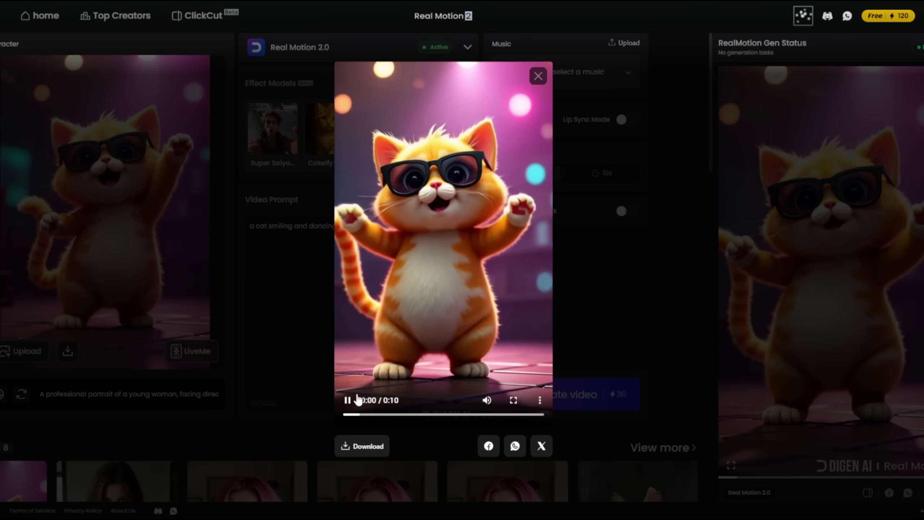
left_click(347, 400)
left_click(487, 400)
left_click(513, 400)
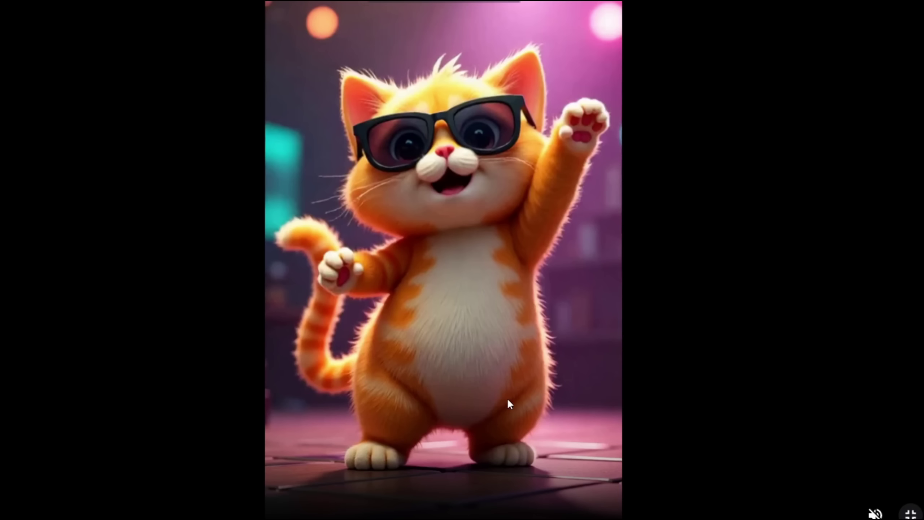
left_click(40, 463)
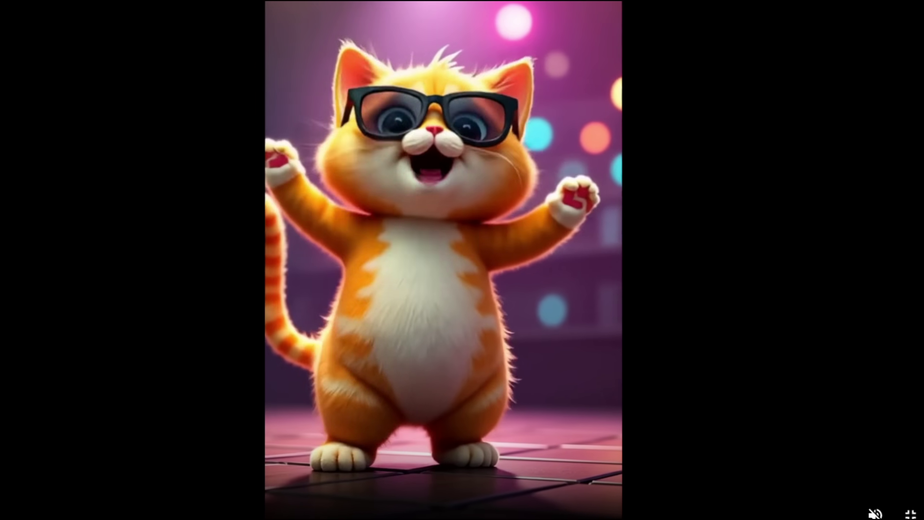
left_click(911, 514)
left_click(613, 293)
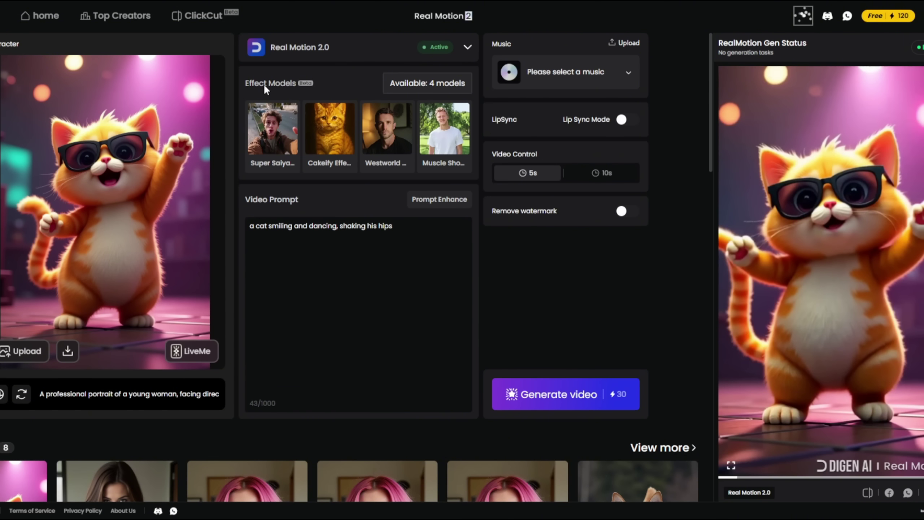
Step: Apply the Super Saiyan Transformation effect to the tabby cat and play the resulting video
mouse_move(274, 132)
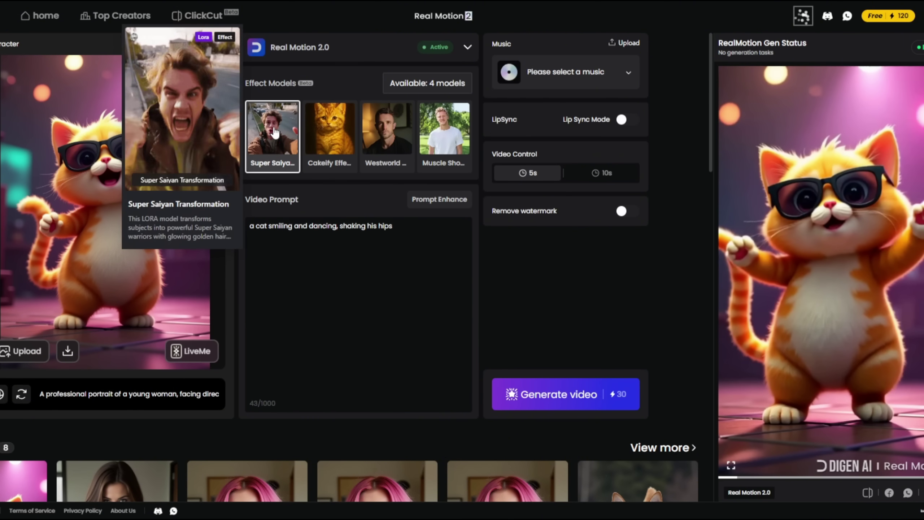
left_click(278, 138)
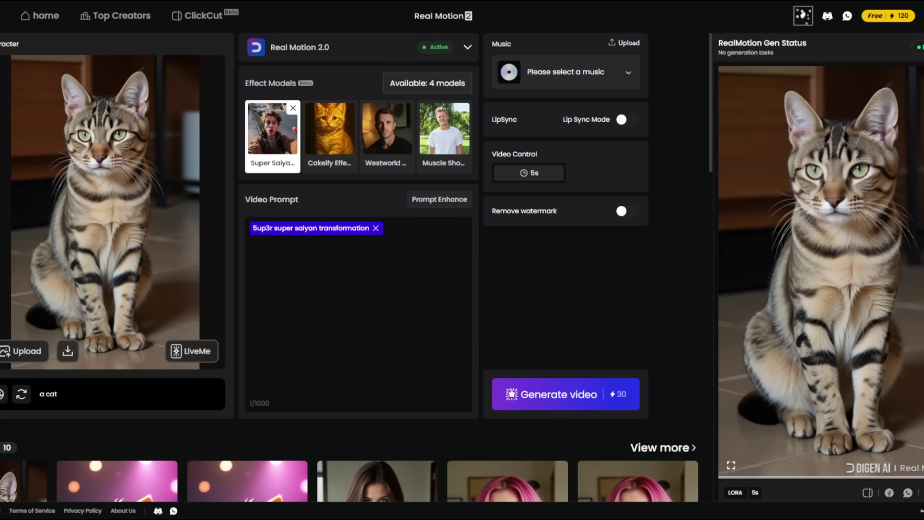
mouse_move(831, 470)
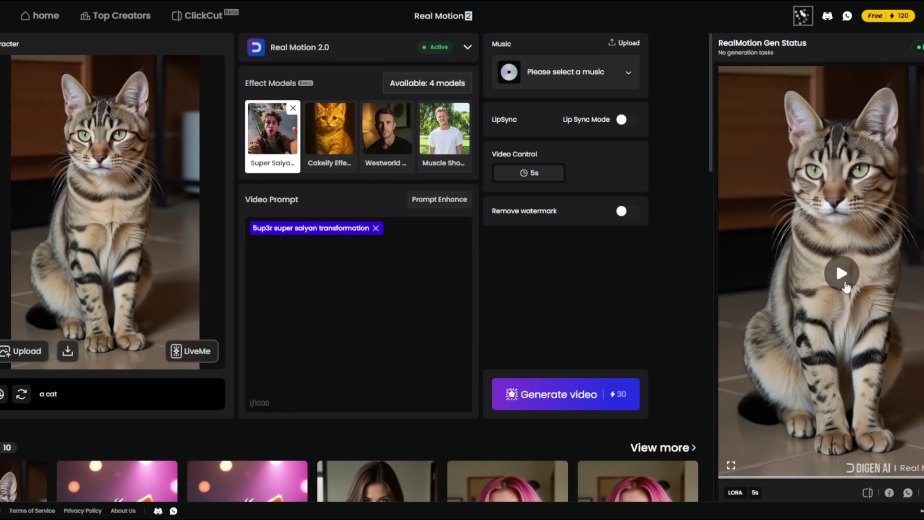
left_click(843, 275)
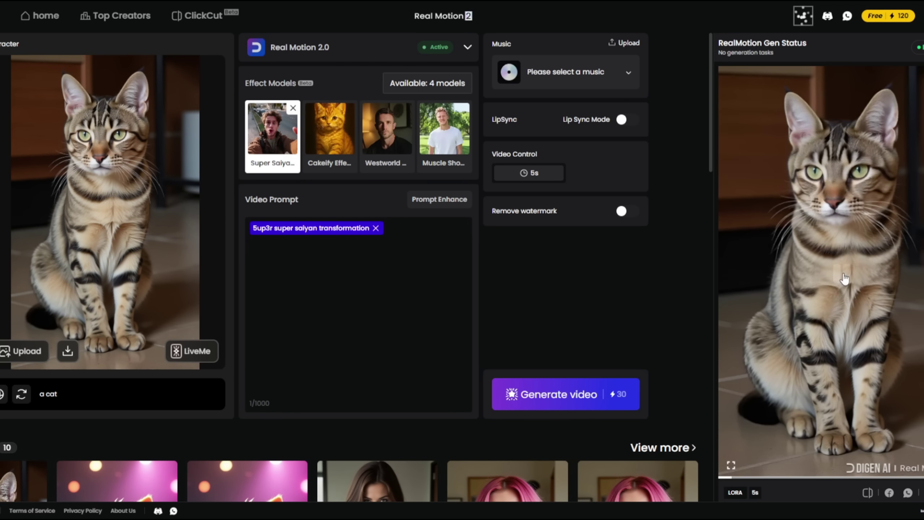